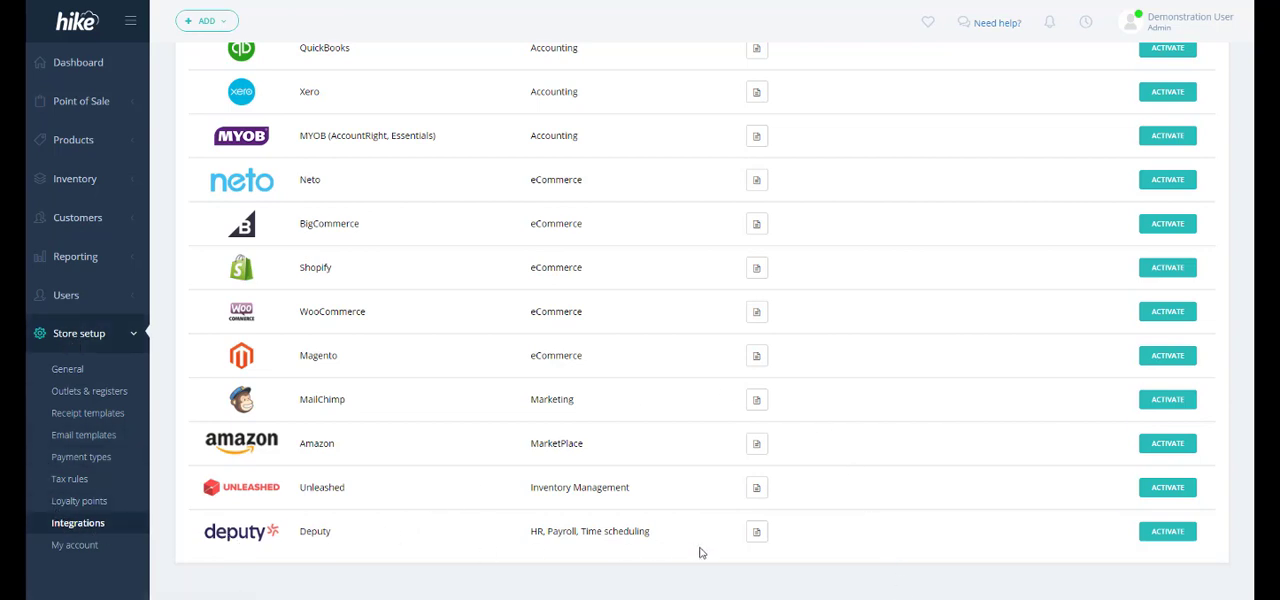
- Activate the Deputy integration, log in to Deputy with the filled-in credentials, and authorize Hike POS to access the Hike organisation
left_click(1150, 537)
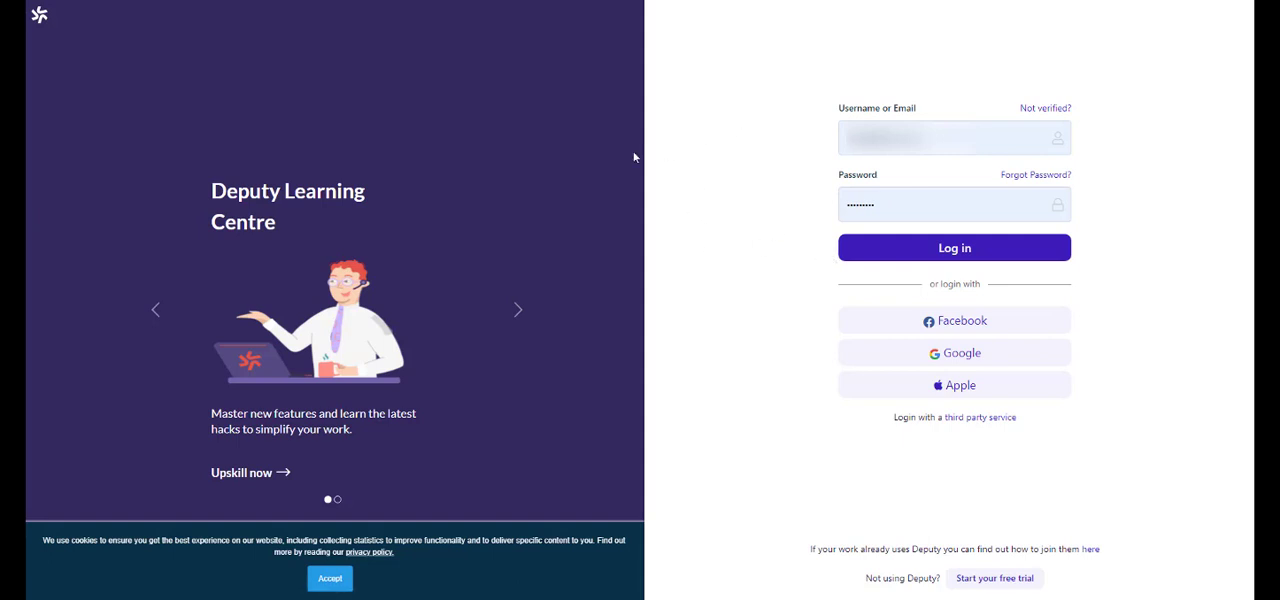
left_click(903, 251)
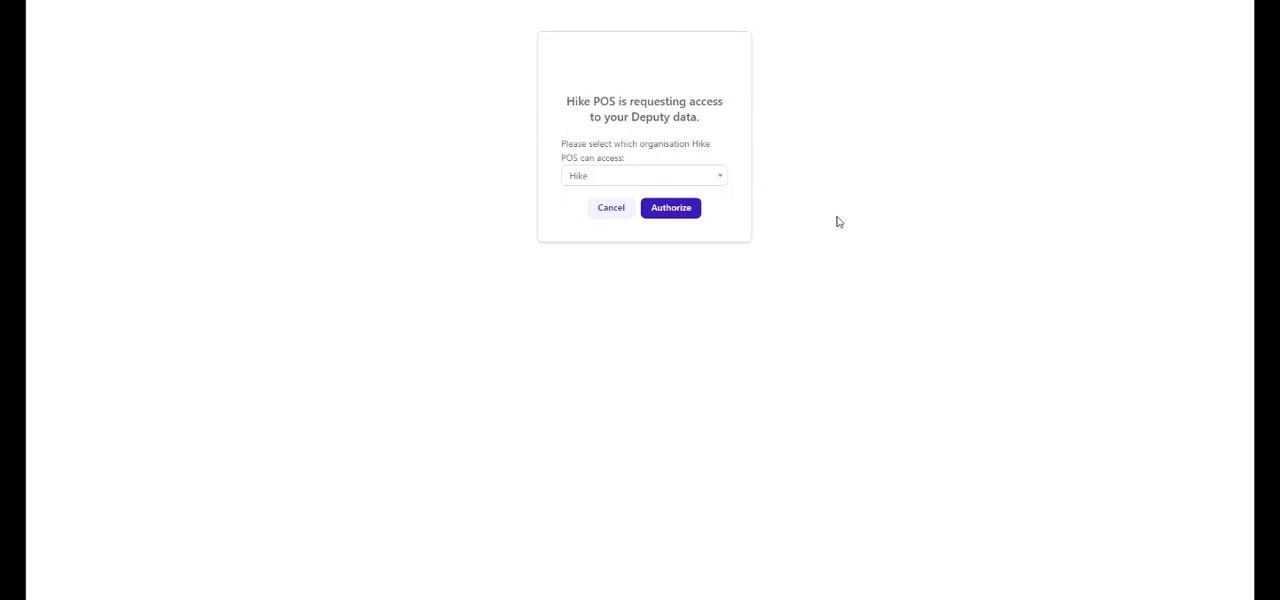
left_click(689, 215)
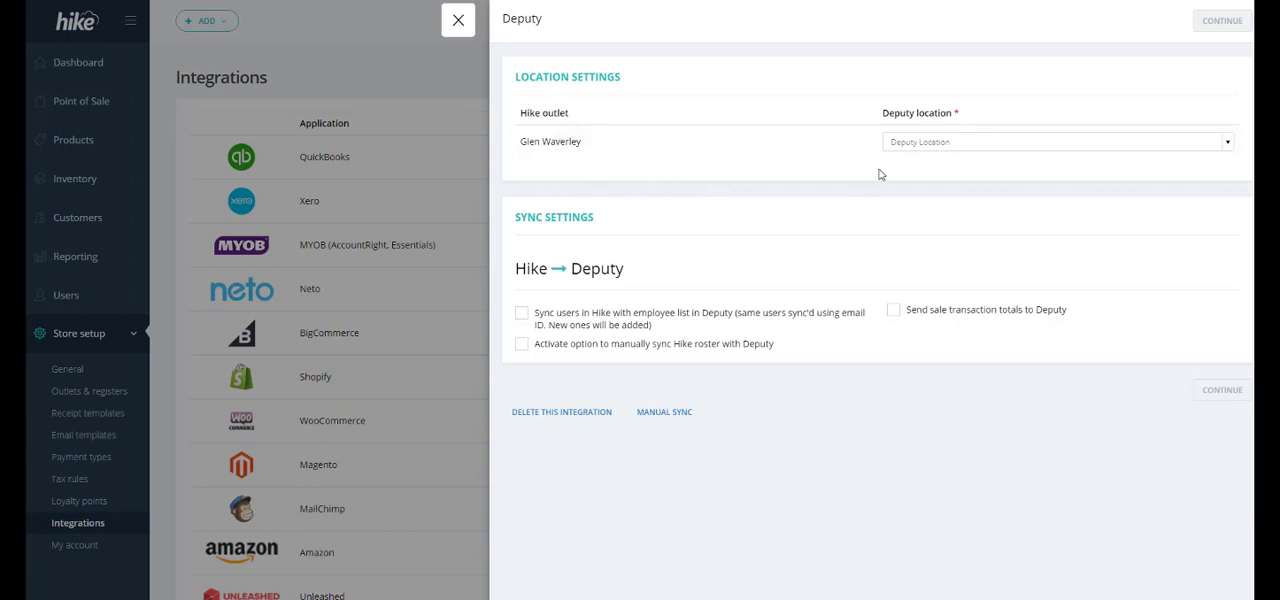
- Map the Glen Waverley outlet to the Hike location and enable user sync, manual roster sync and sending sale transaction totals to Deputy
left_click(929, 147)
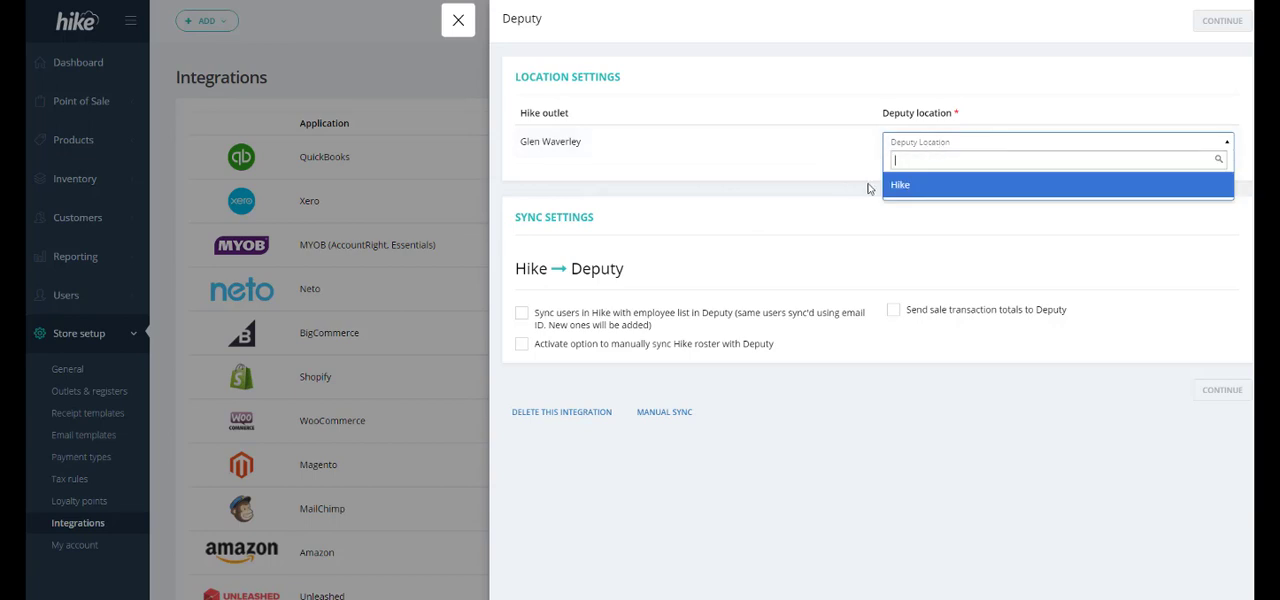
left_click(902, 190)
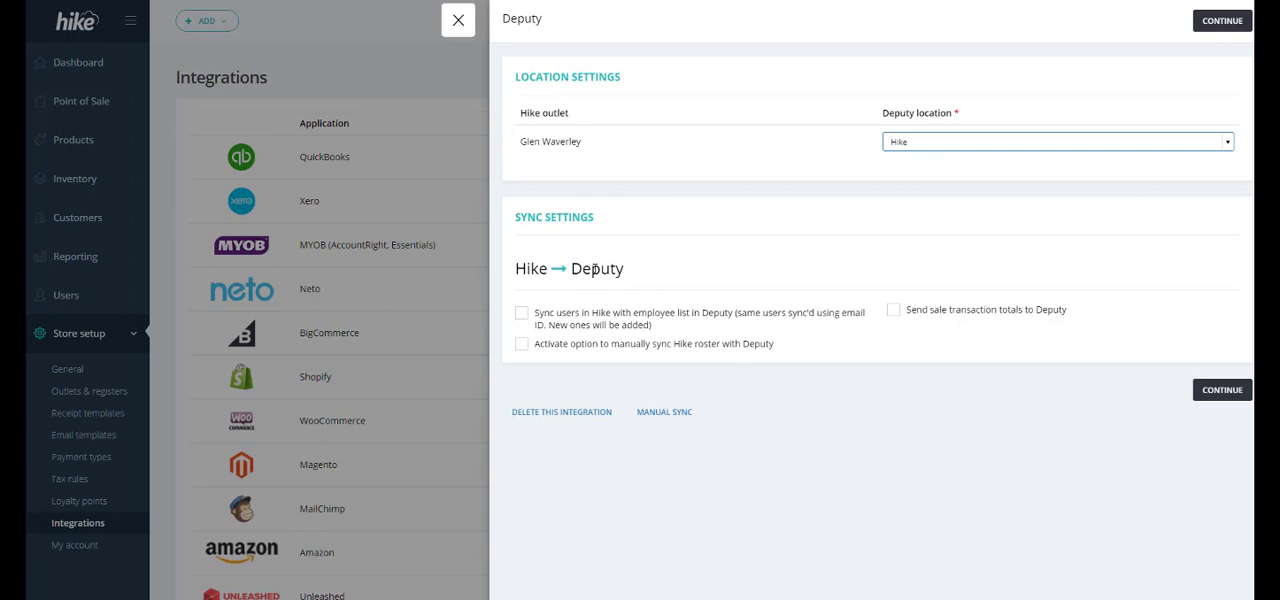
left_click(521, 314)
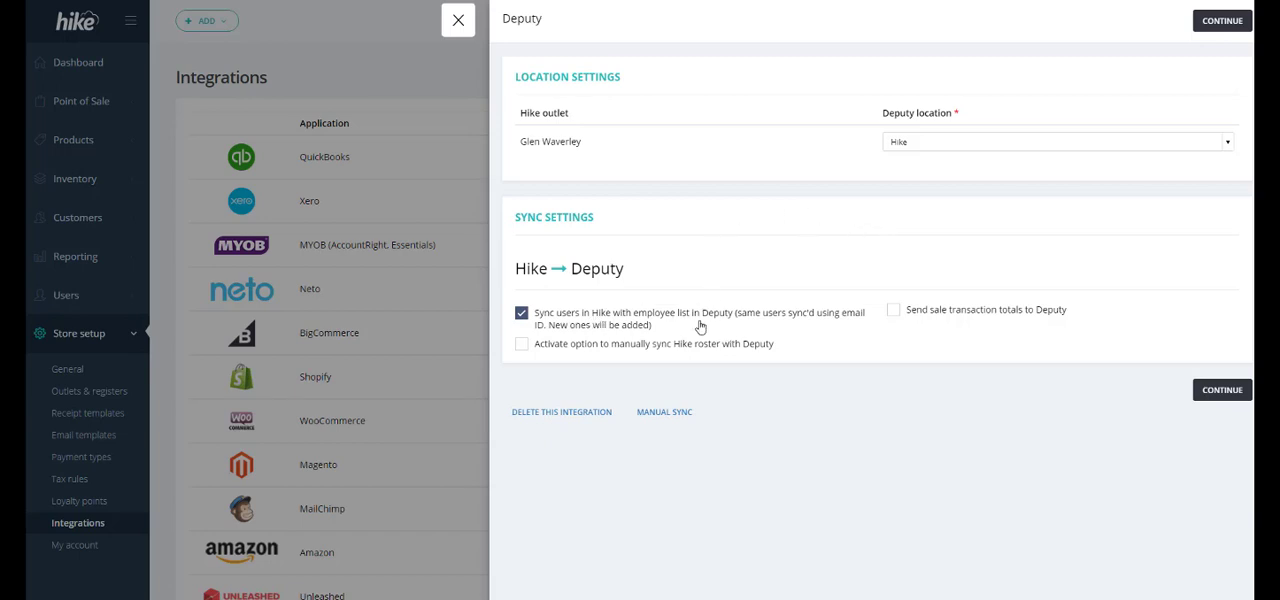
left_click(522, 345)
left_click(891, 315)
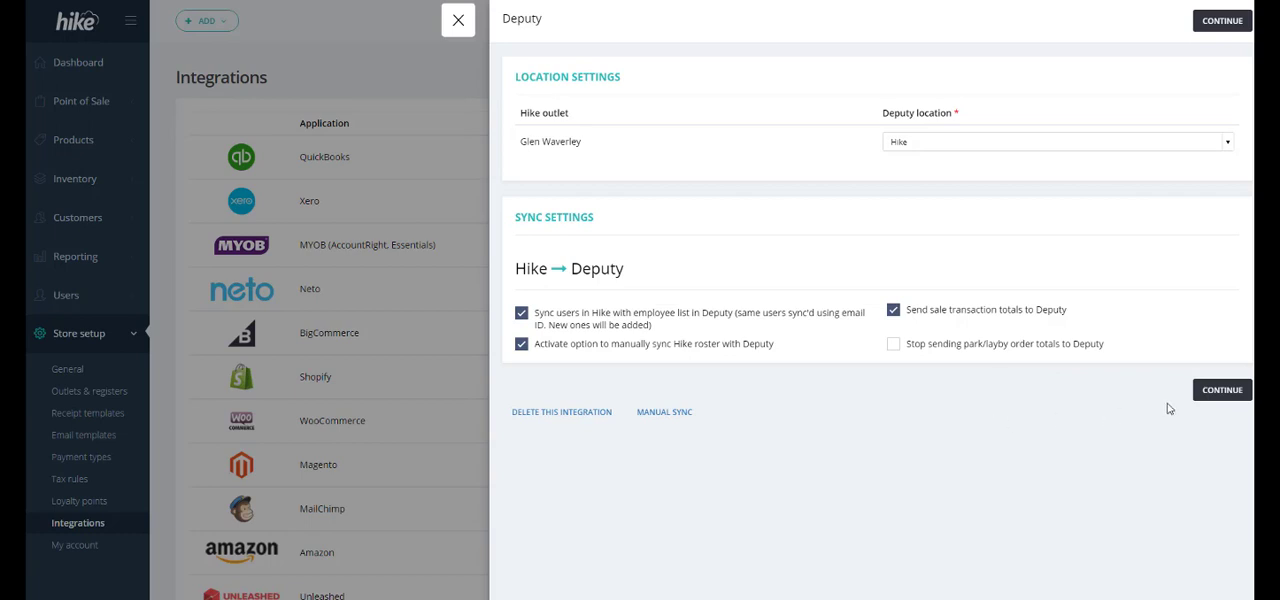
- Continue to the first-time sync, set the sales sync start date to 04/01/2021, and save and run the sync
left_click(1221, 390)
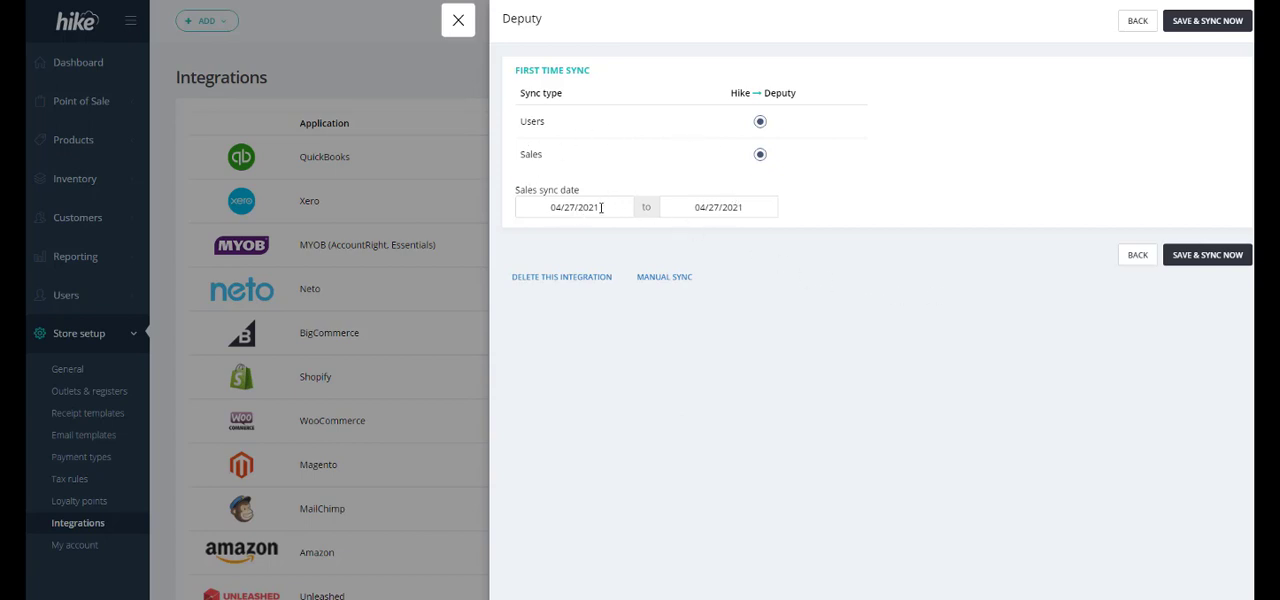
left_click(601, 207)
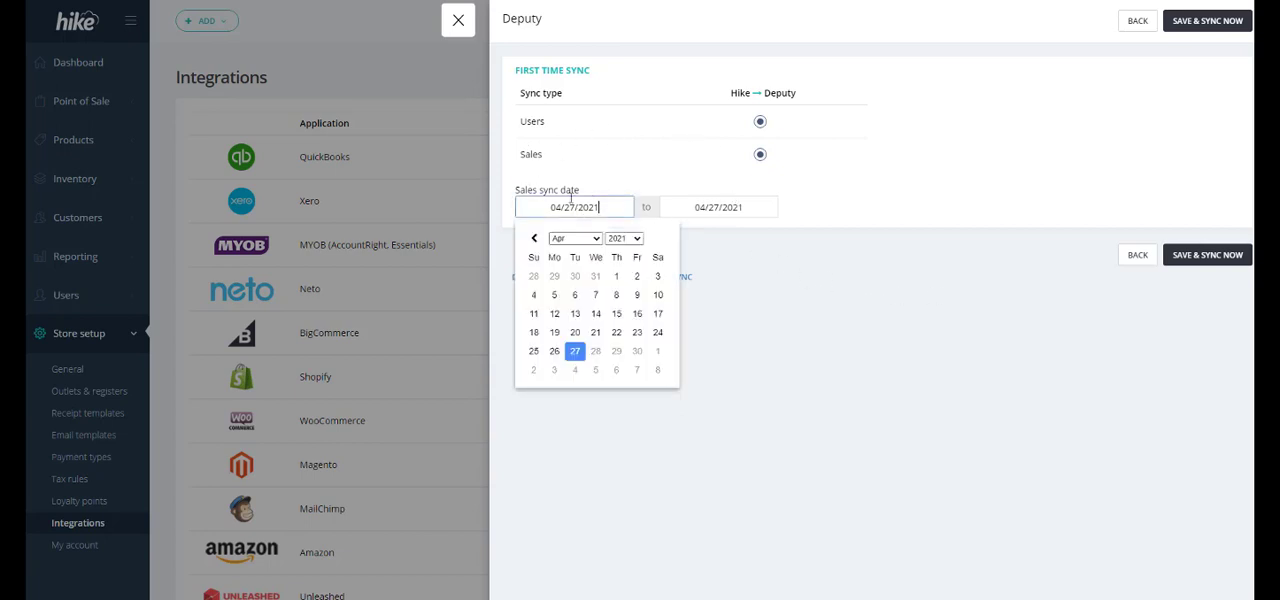
left_click(616, 276)
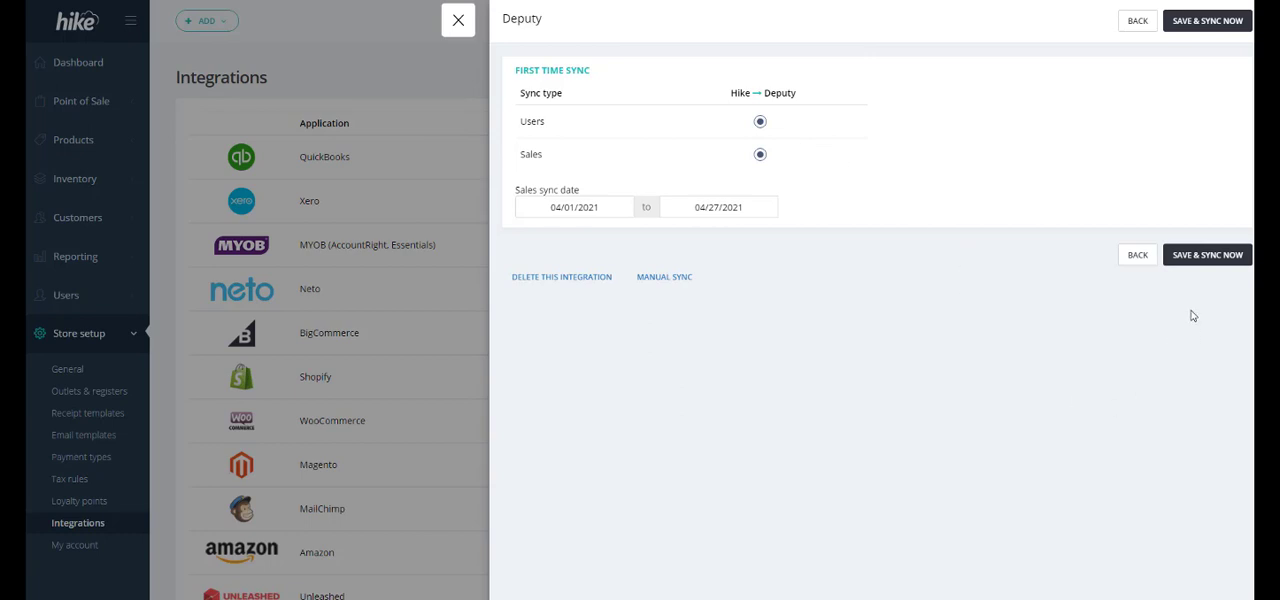
left_click(1209, 258)
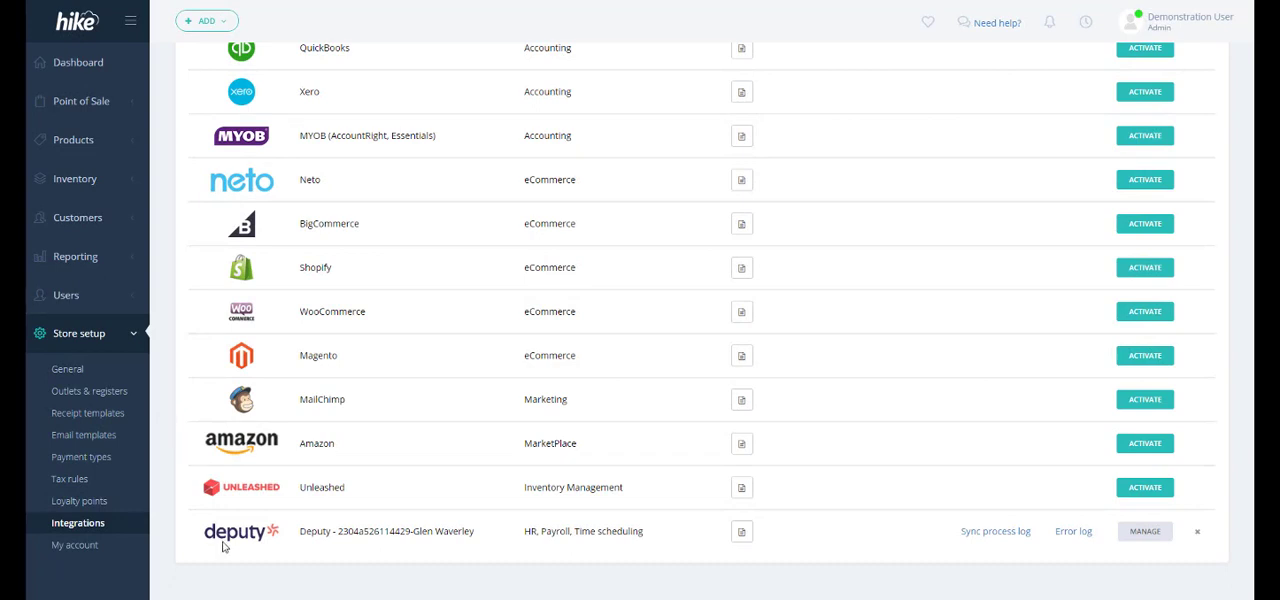
- Review the location and sync settings of the active Deputy integration, and close them without changes
left_click(1137, 545)
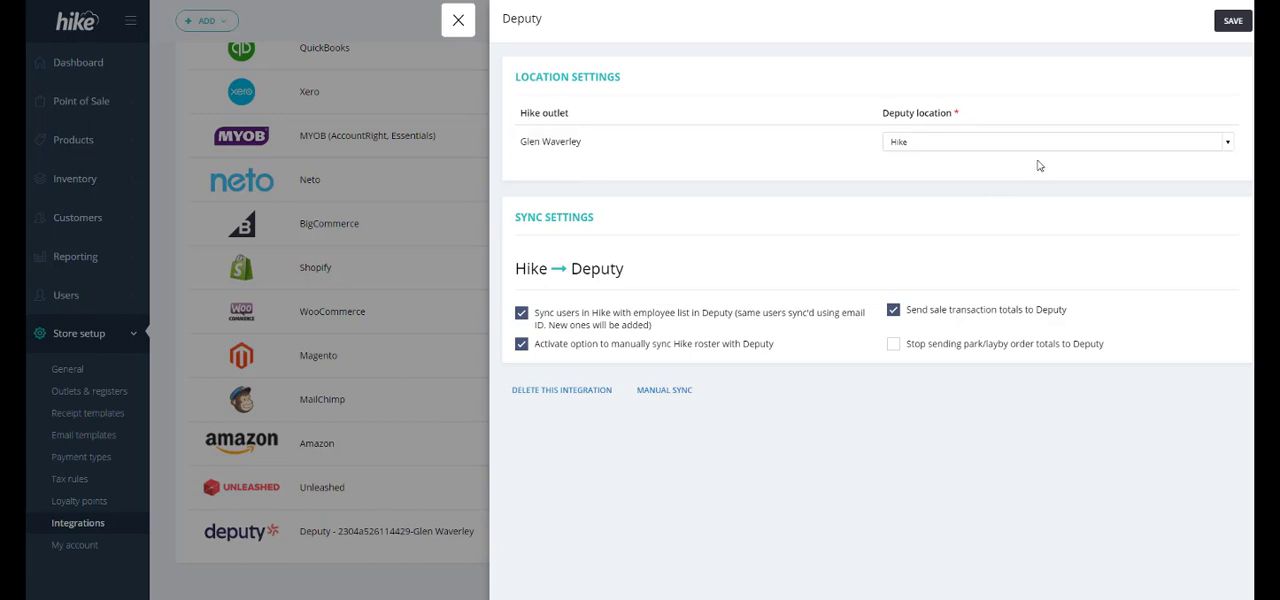
left_click(458, 21)
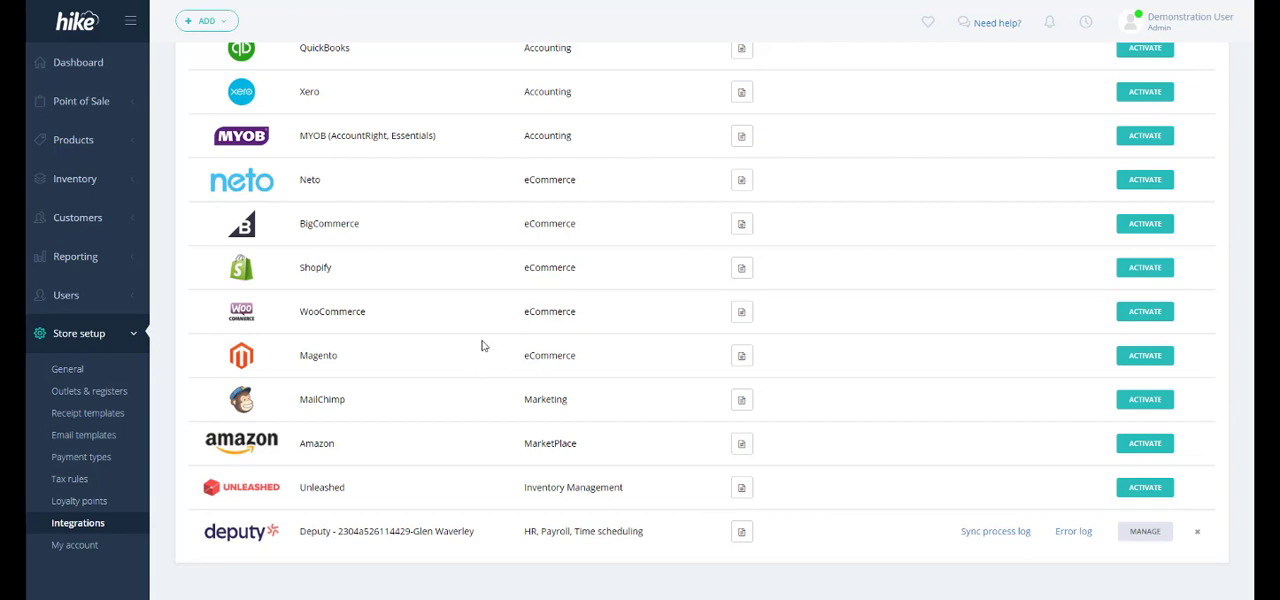
- Open the staff roster and look at the support articles offered for that page
left_click(101, 297)
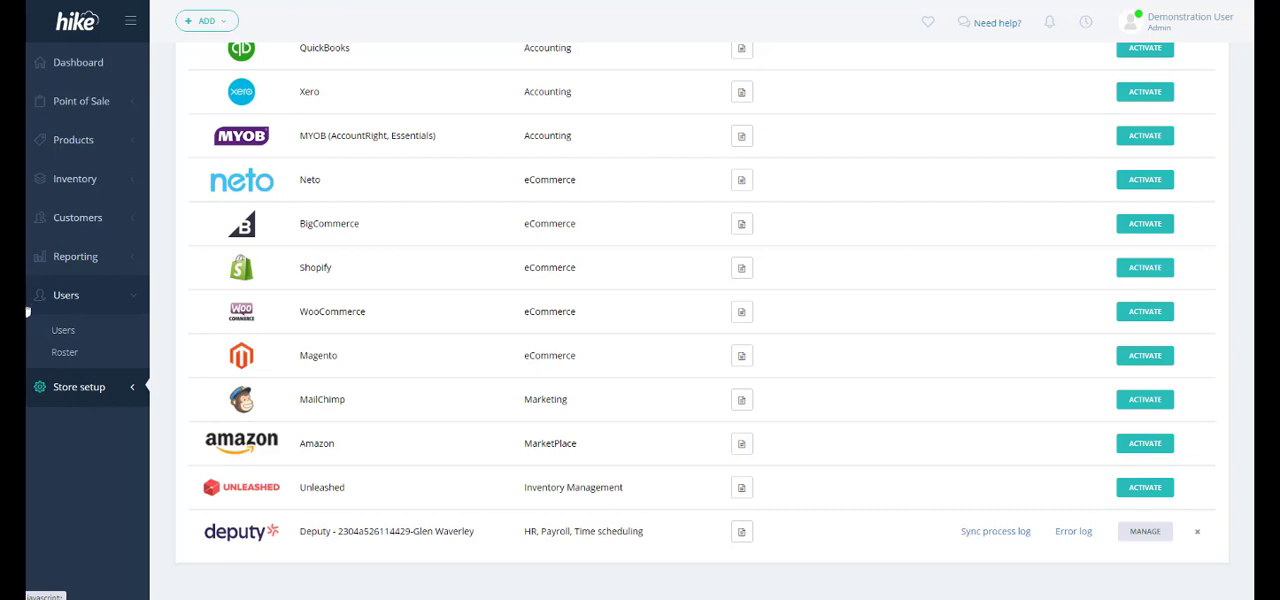
left_click(64, 354)
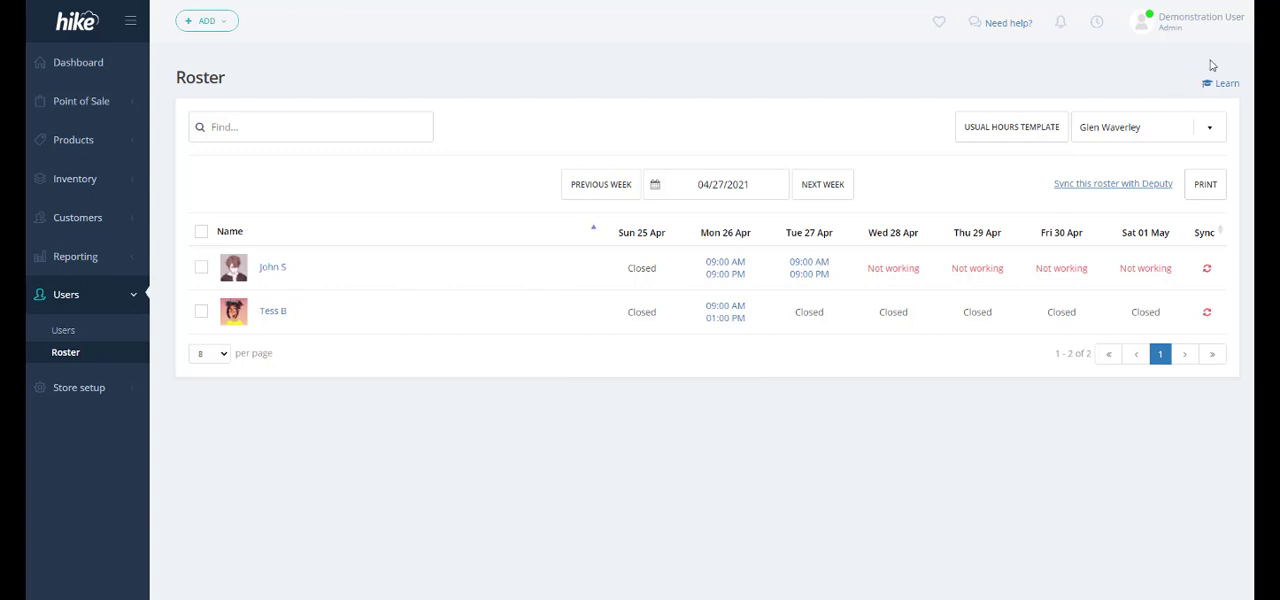
left_click(1225, 88)
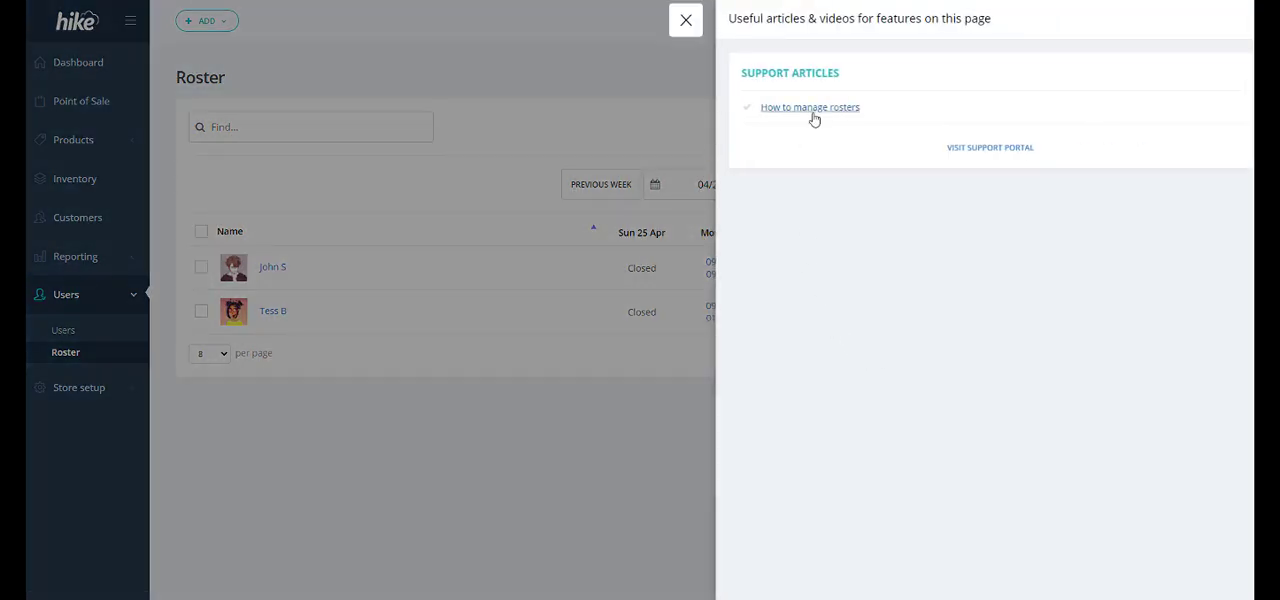
left_click(688, 30)
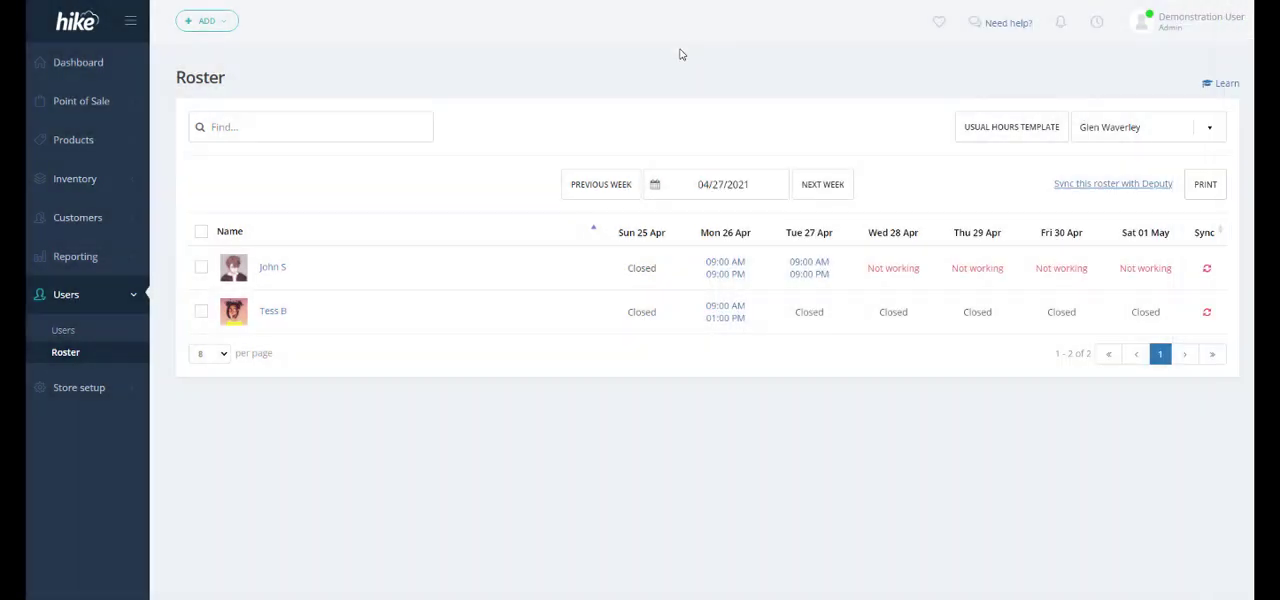
- Sync the roster with Deputy, assigning the Admin area to the first user and Manager to the second, and save and publish it
left_click(1091, 188)
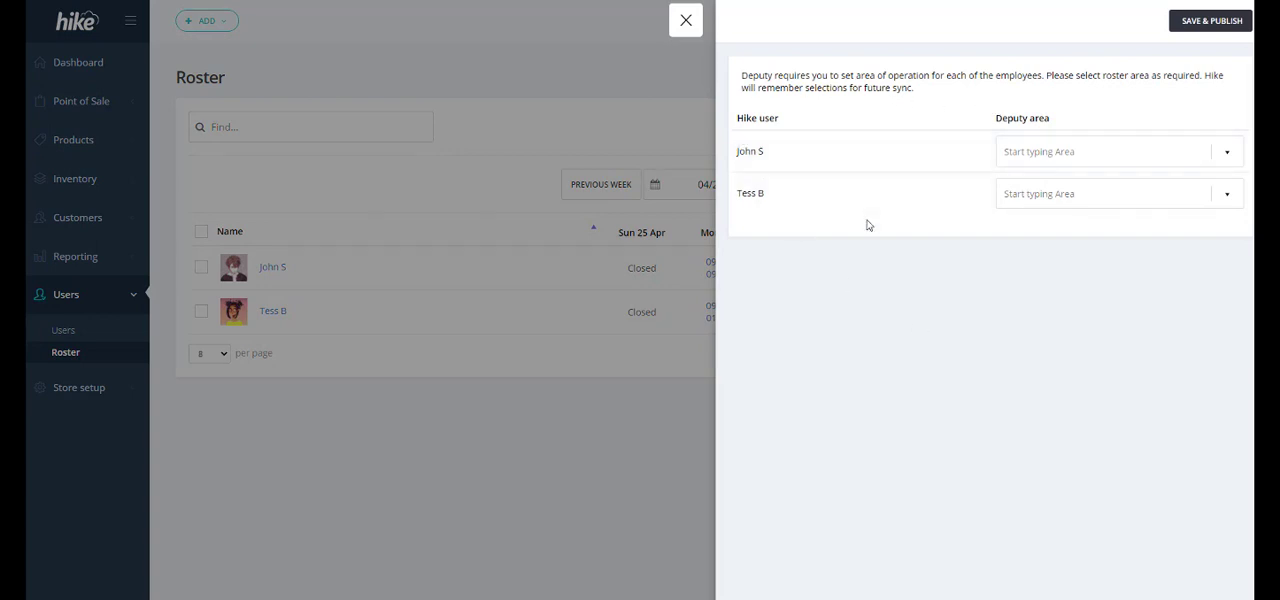
left_click(1167, 161)
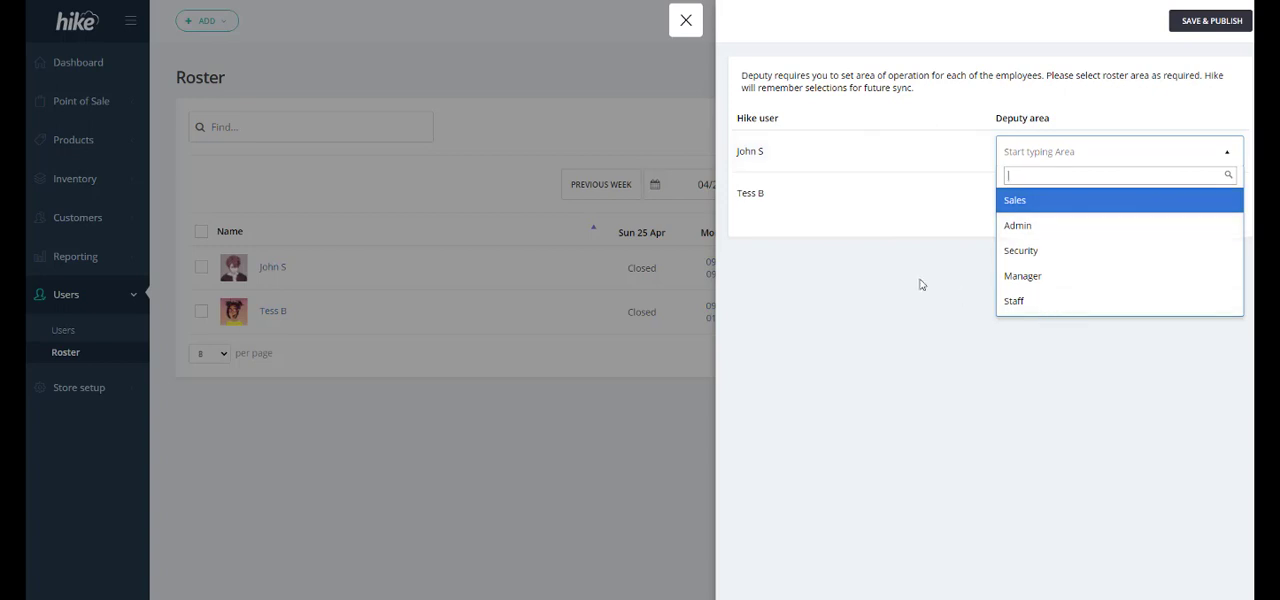
left_click(1138, 230)
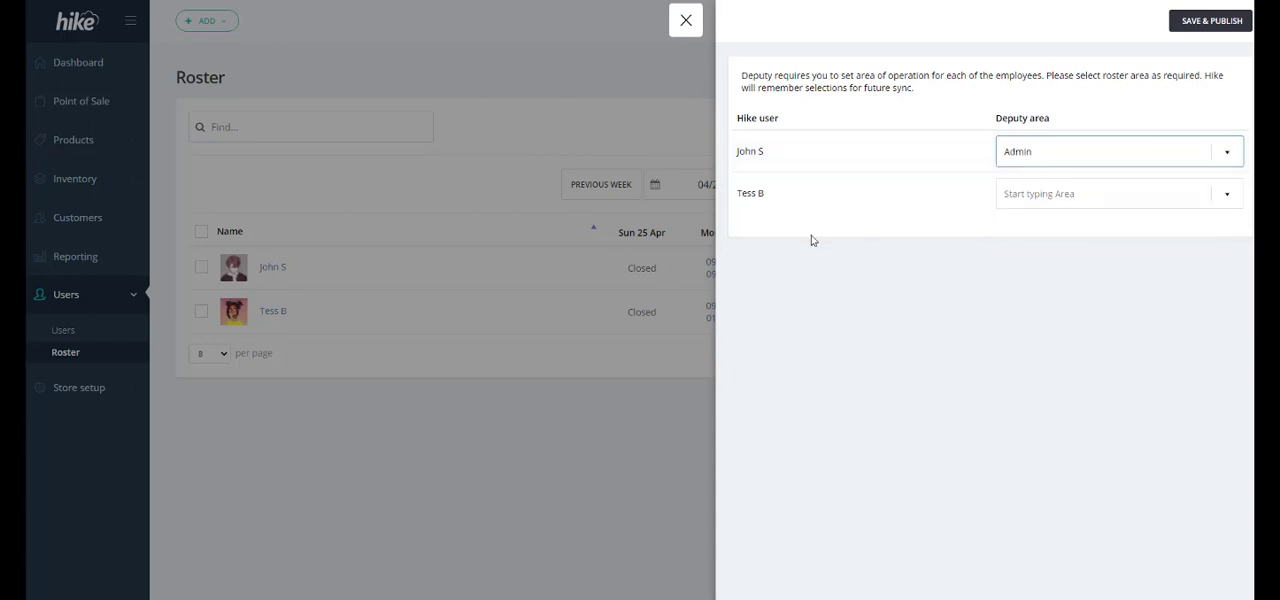
left_click(1027, 200)
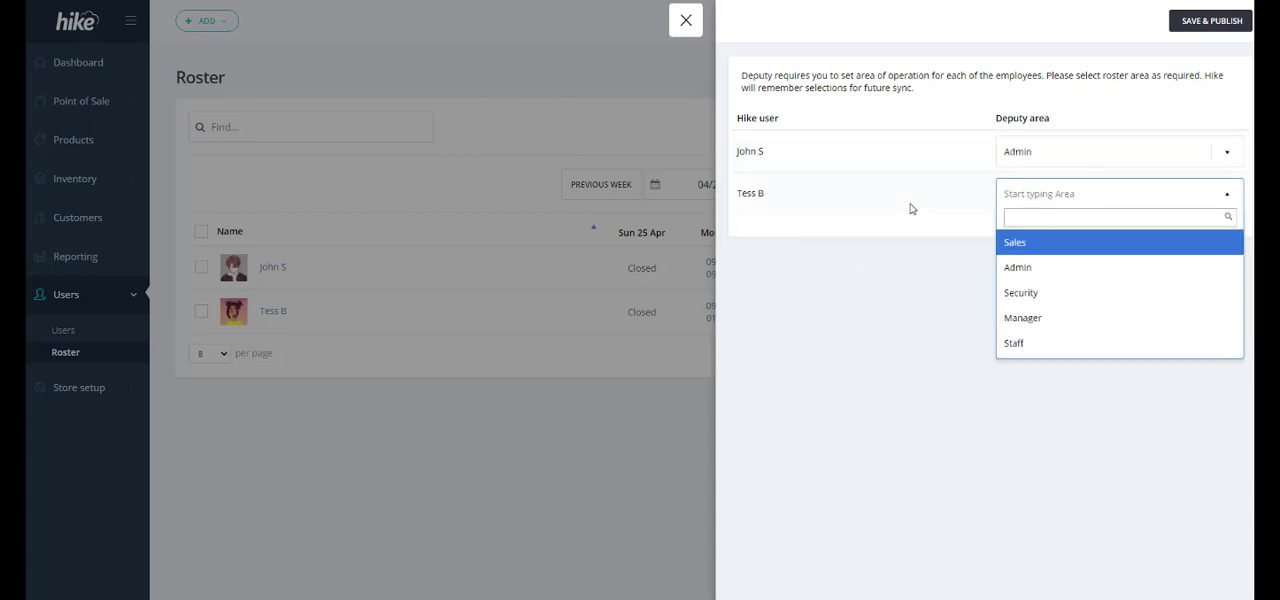
left_click(1006, 316)
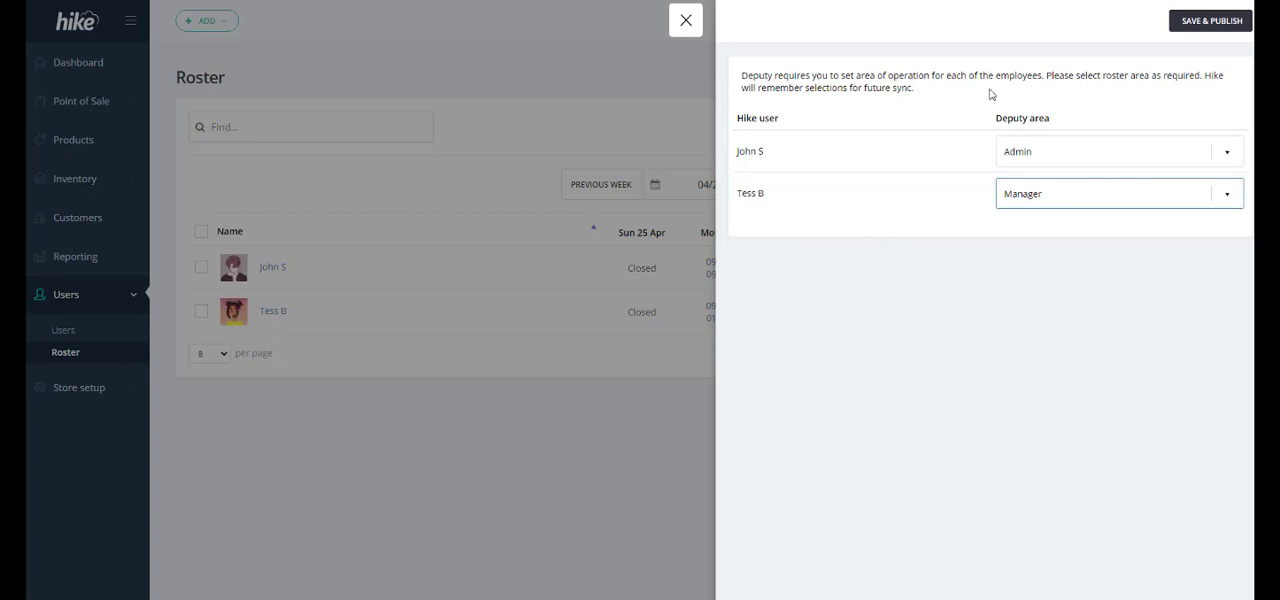
left_click(1210, 28)
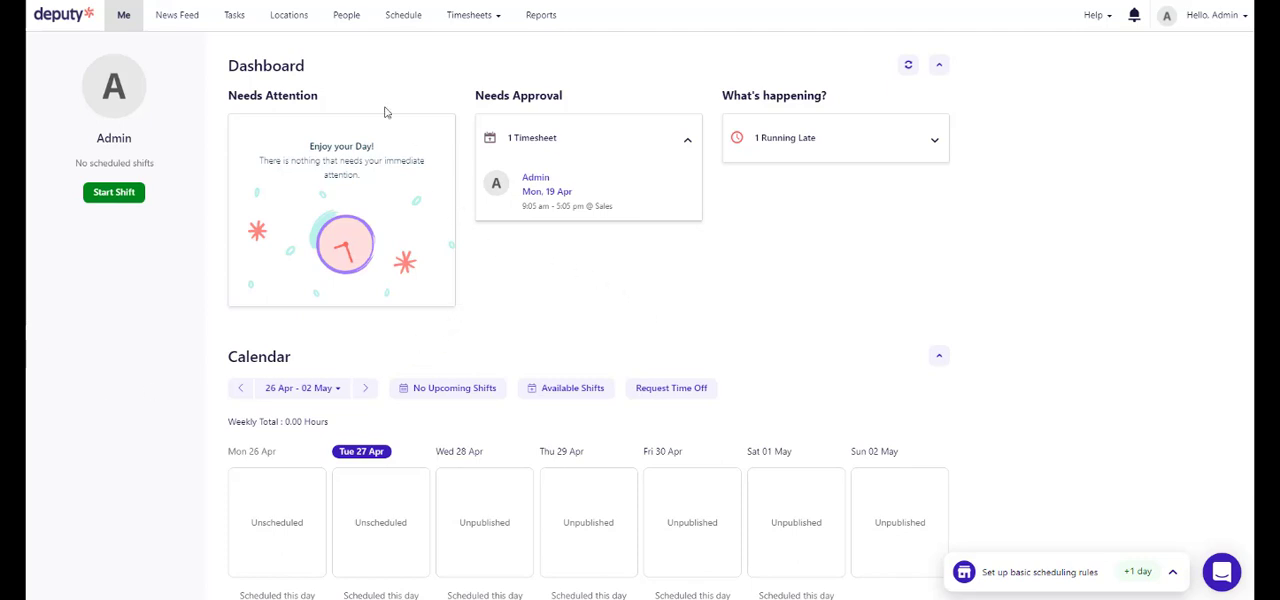
- In Deputy, view the synced employees in the People list and the published shifts in the schedule
left_click(347, 16)
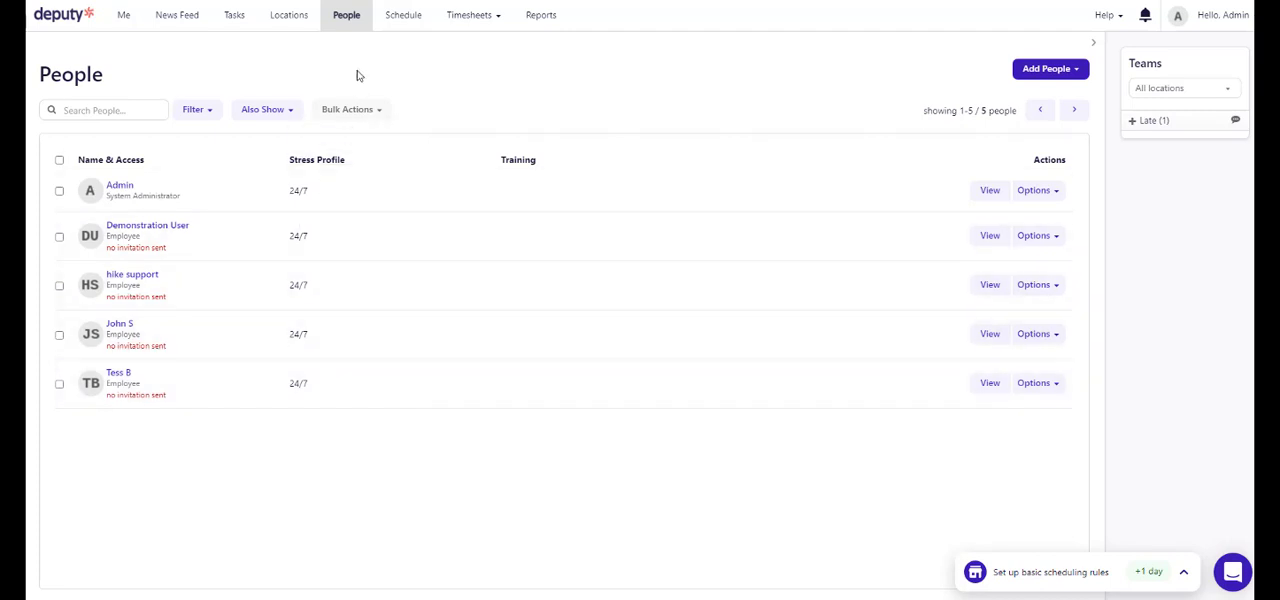
left_click(395, 17)
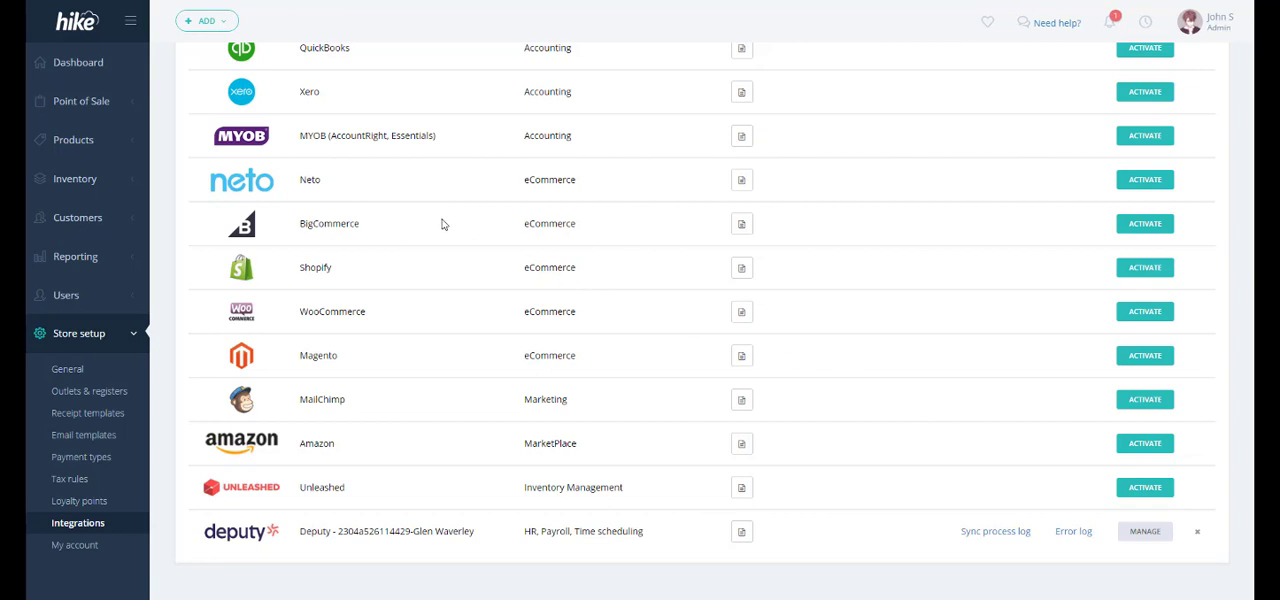
- View today's sales history in Hike and compare it with the weekly sales figure in Deputy's schedule
left_click(97, 102)
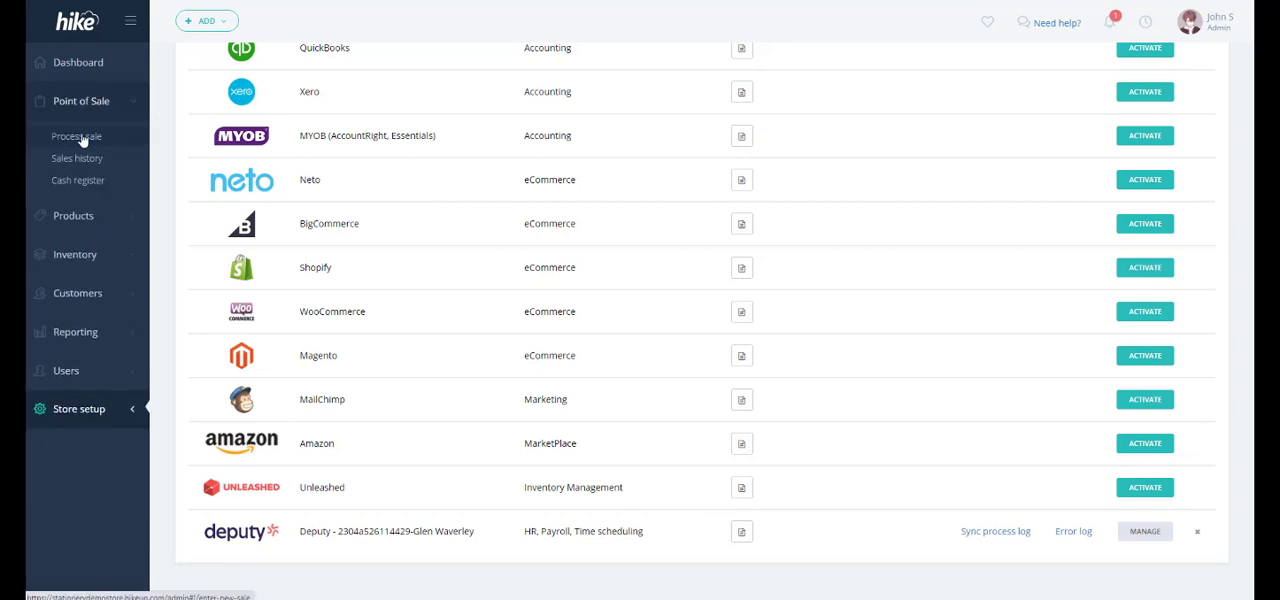
left_click(100, 166)
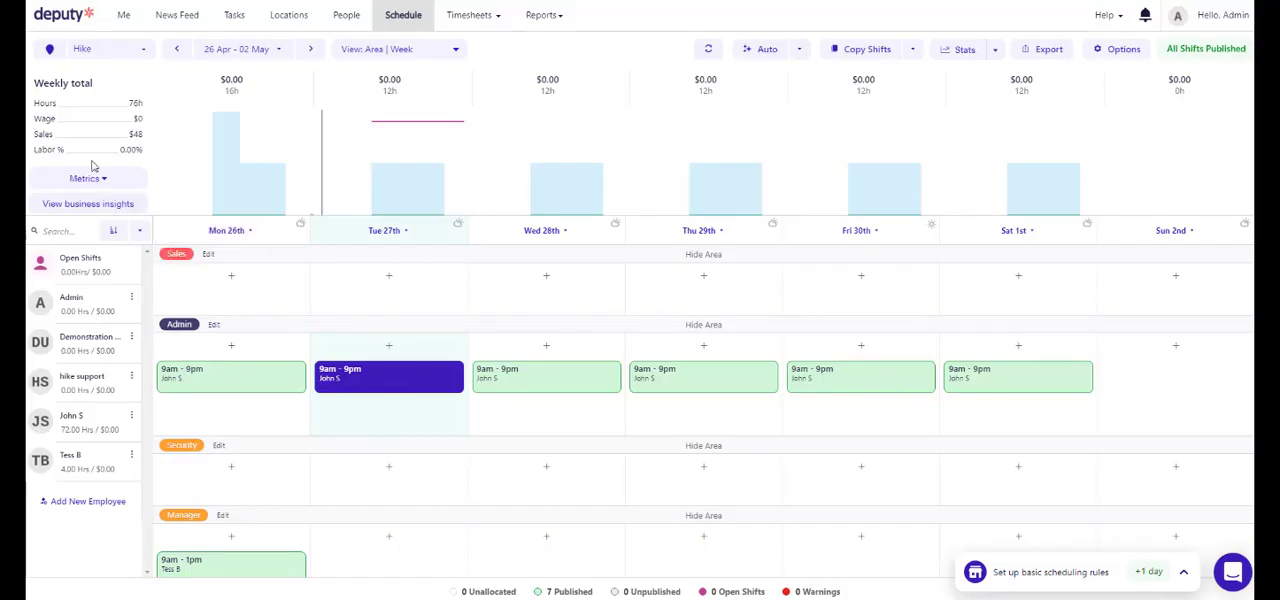
mouse_move(48, 134)
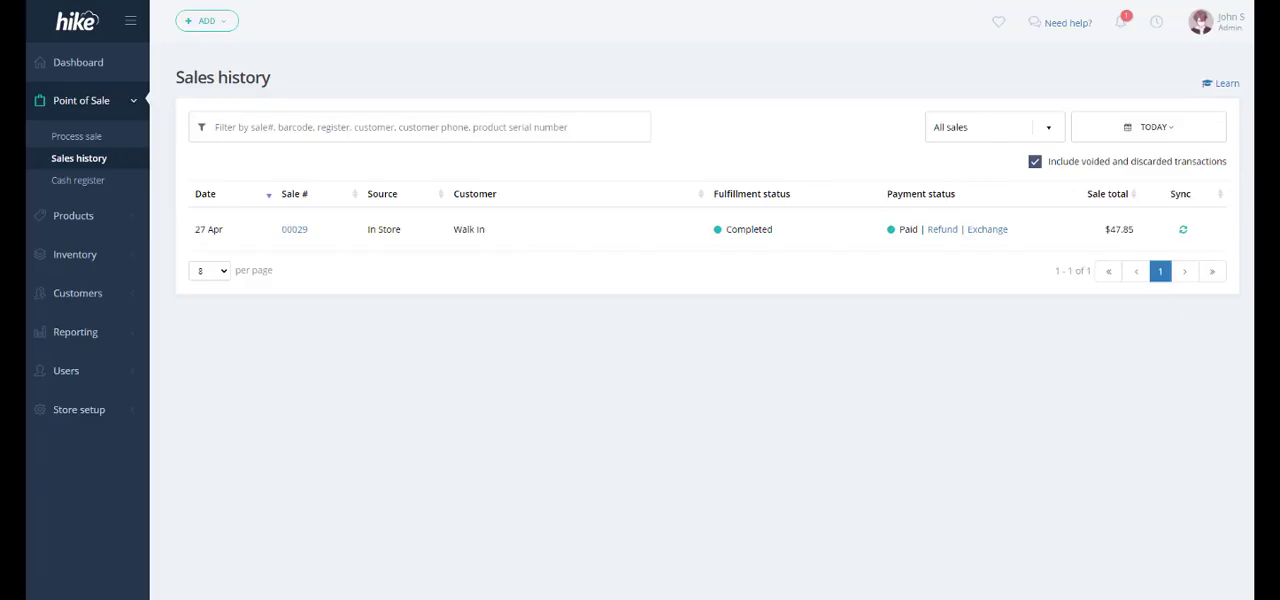
- In Hike, process a walk-in sale of two Canvas backpacks paid in full by cash, and view it in the sales history
left_click(78, 138)
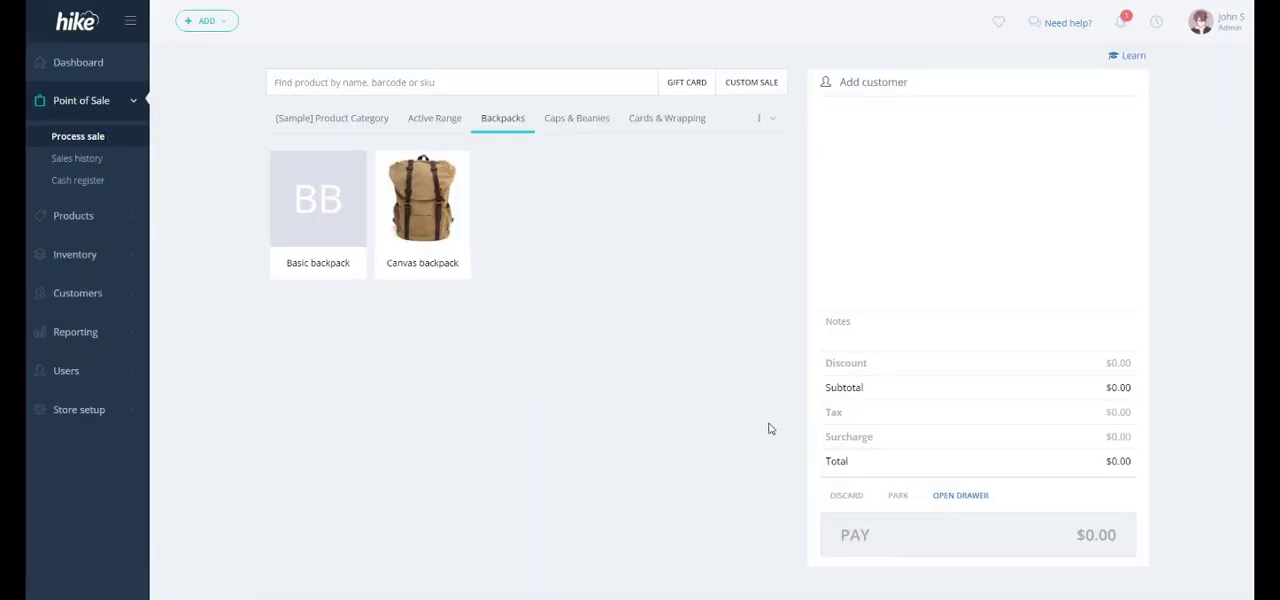
left_click(436, 222)
left_click(436, 222)
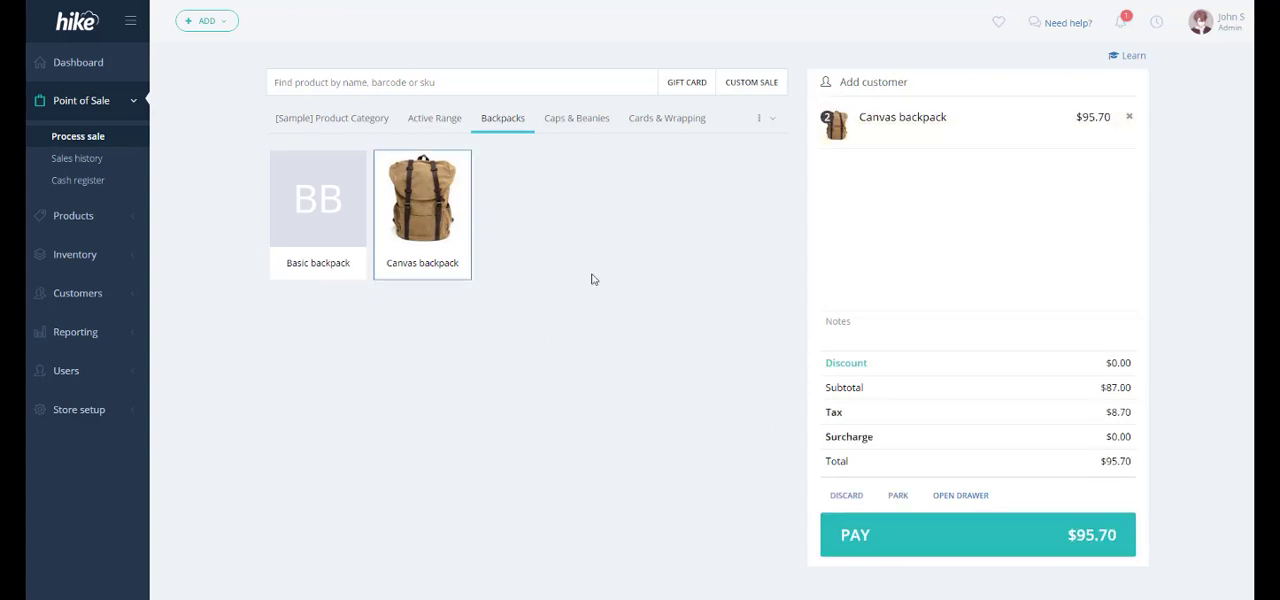
mouse_move(1089, 137)
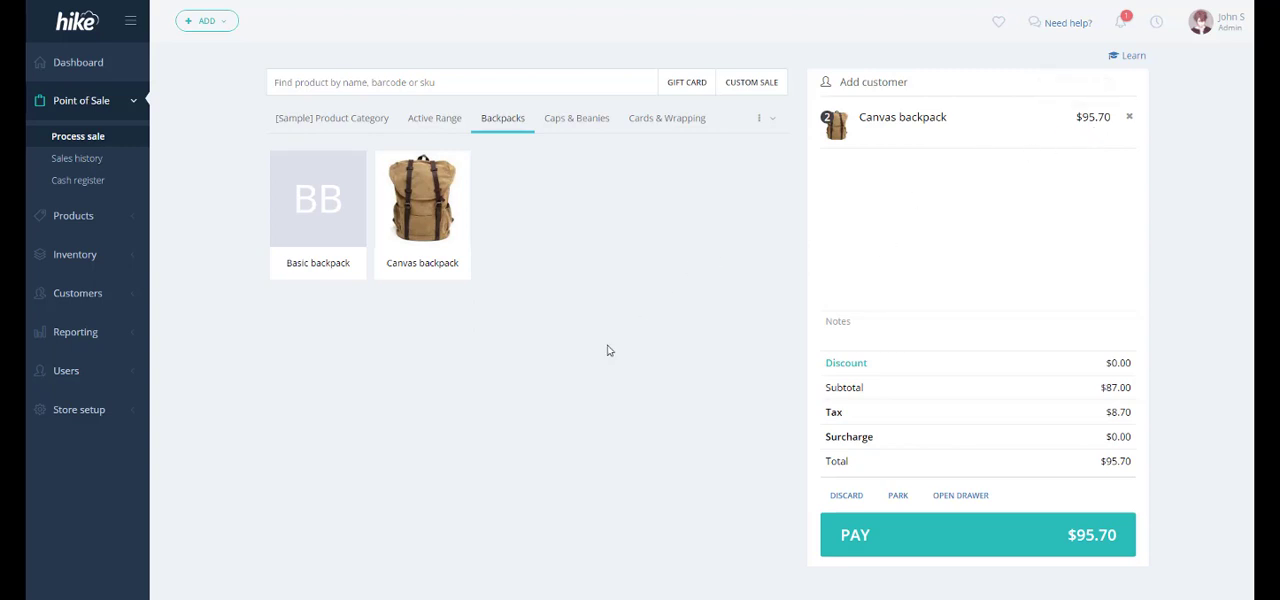
left_click(827, 531)
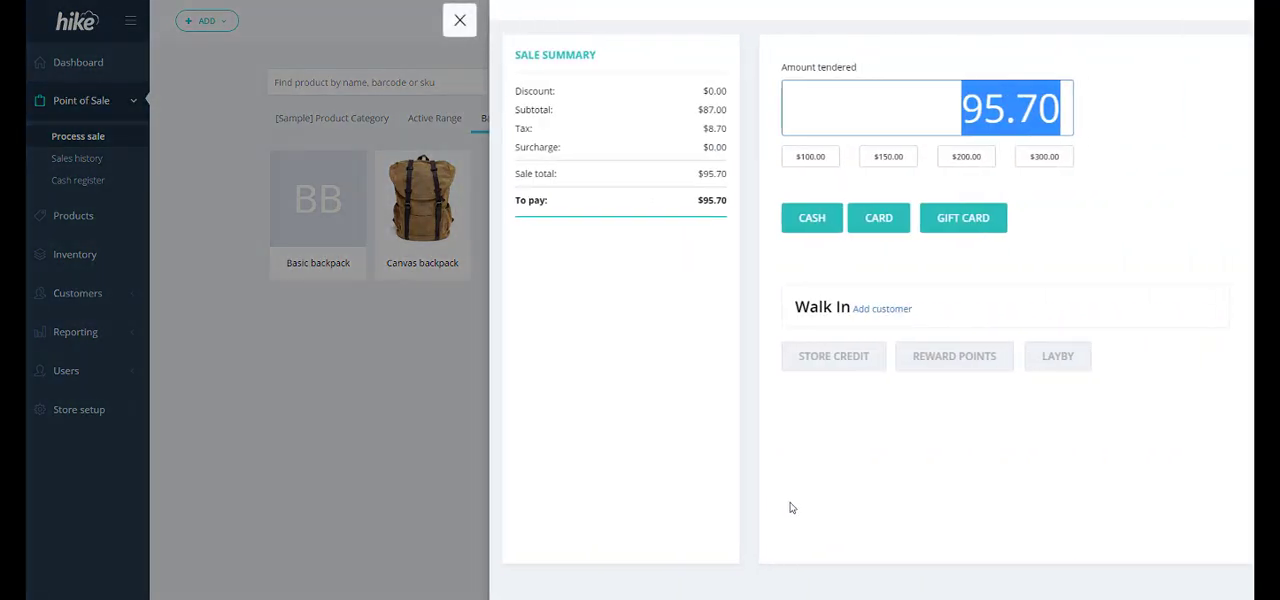
left_click(814, 229)
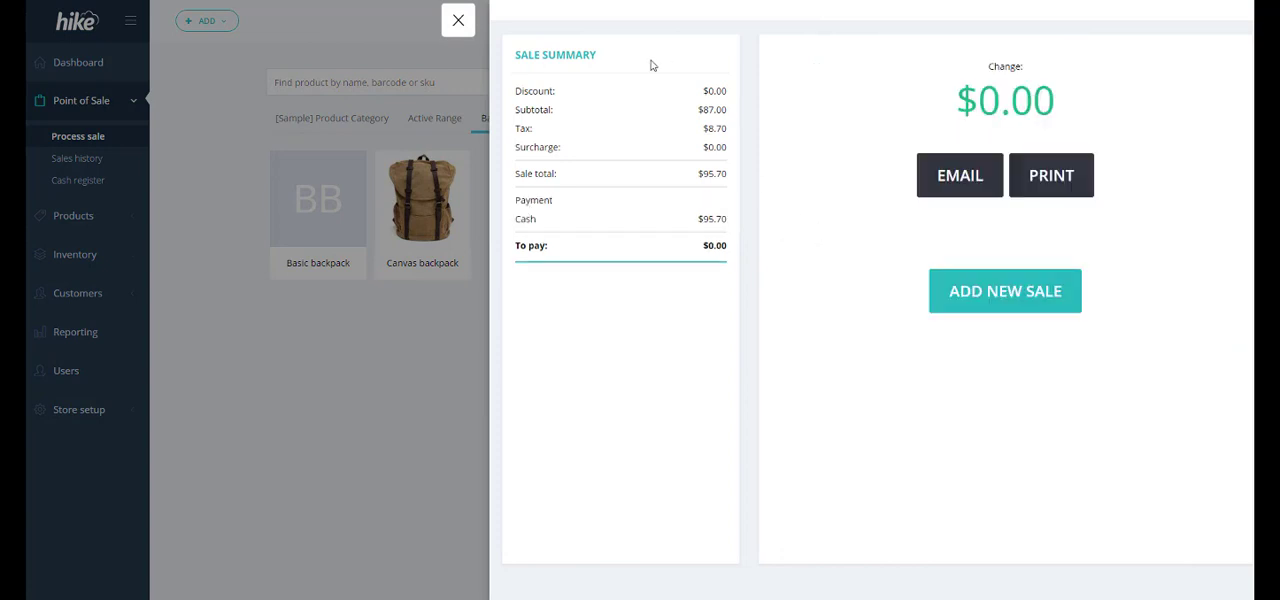
left_click(465, 34)
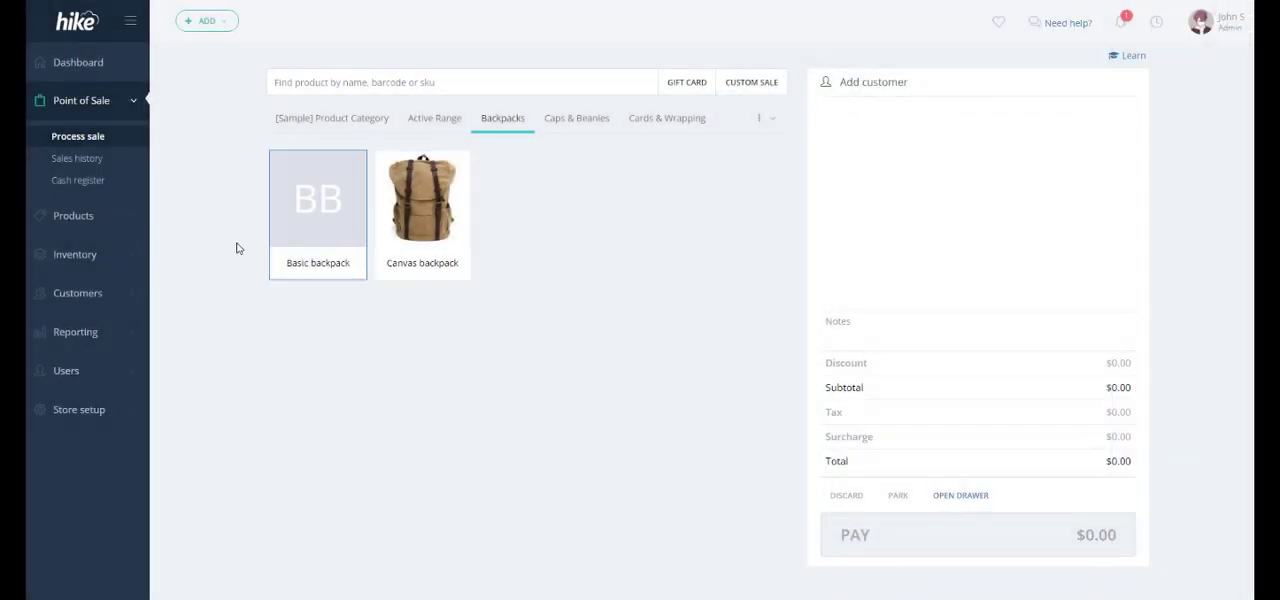
left_click(86, 160)
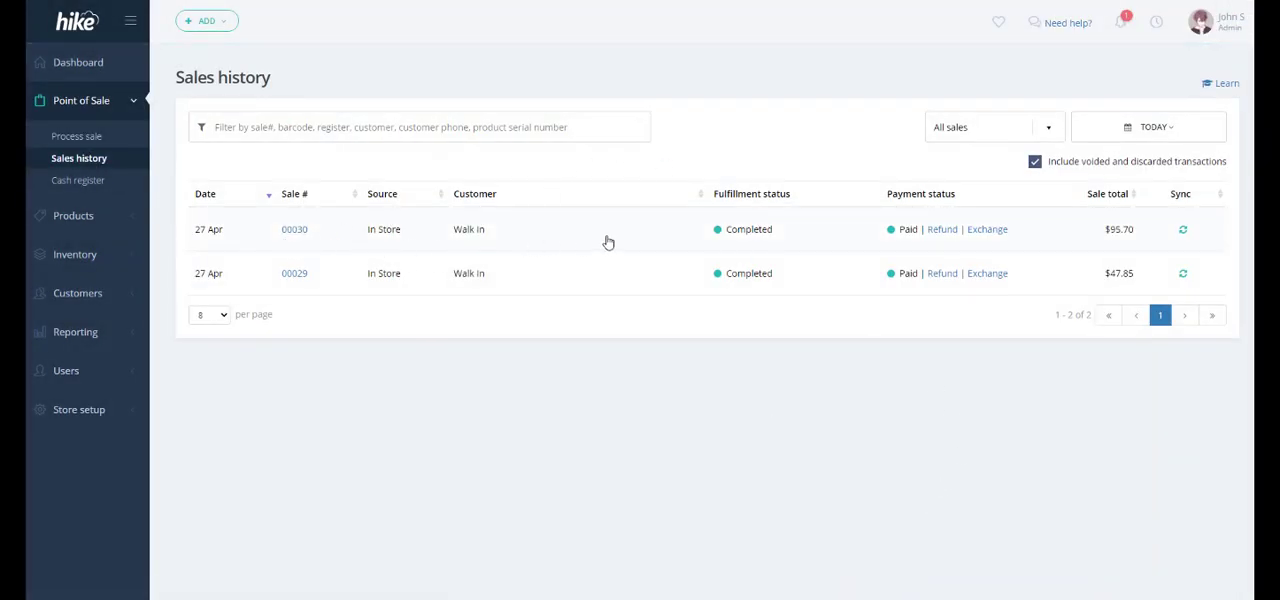
- View the Deputy sync log of the newest sale in Hike's sales history, and close the log
left_click(1182, 234)
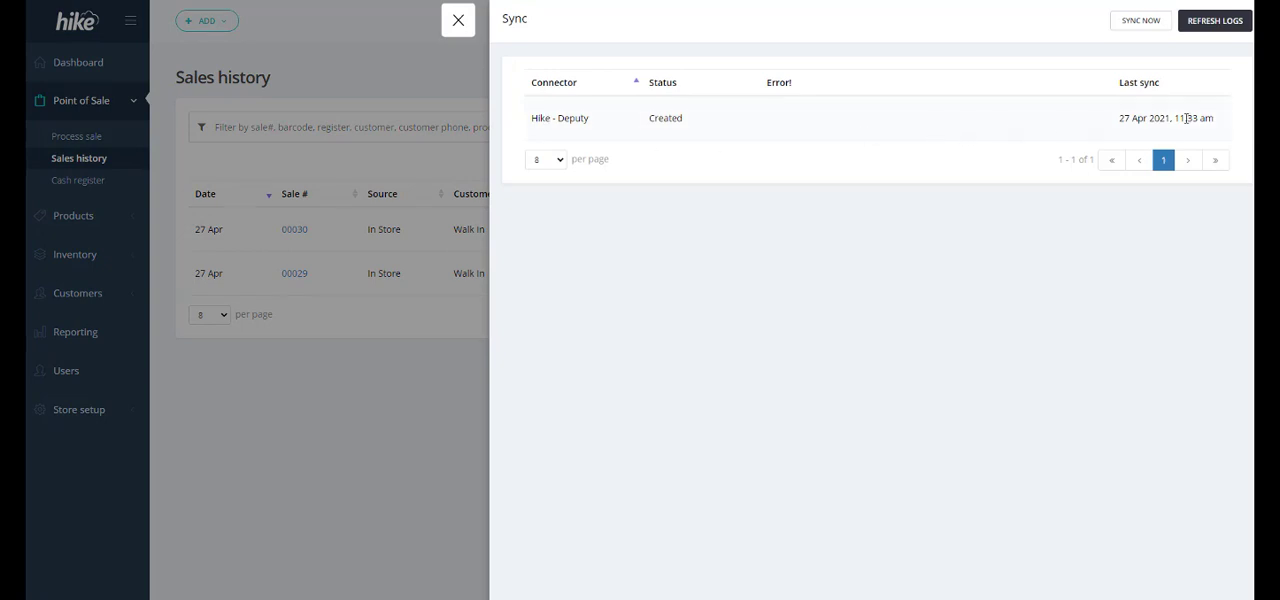
left_click(460, 22)
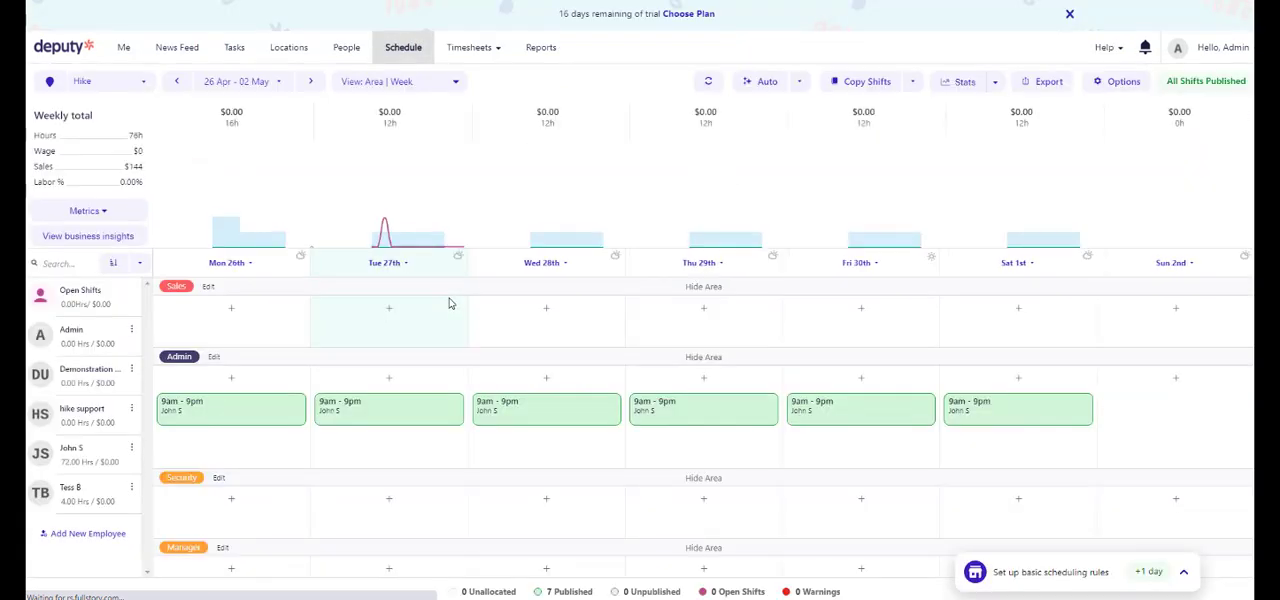
- In Deputy's schedule, view the weekly total breakdown and the Sales metric in the business insights for 26 Apr - 2 May
mouse_move(125, 179)
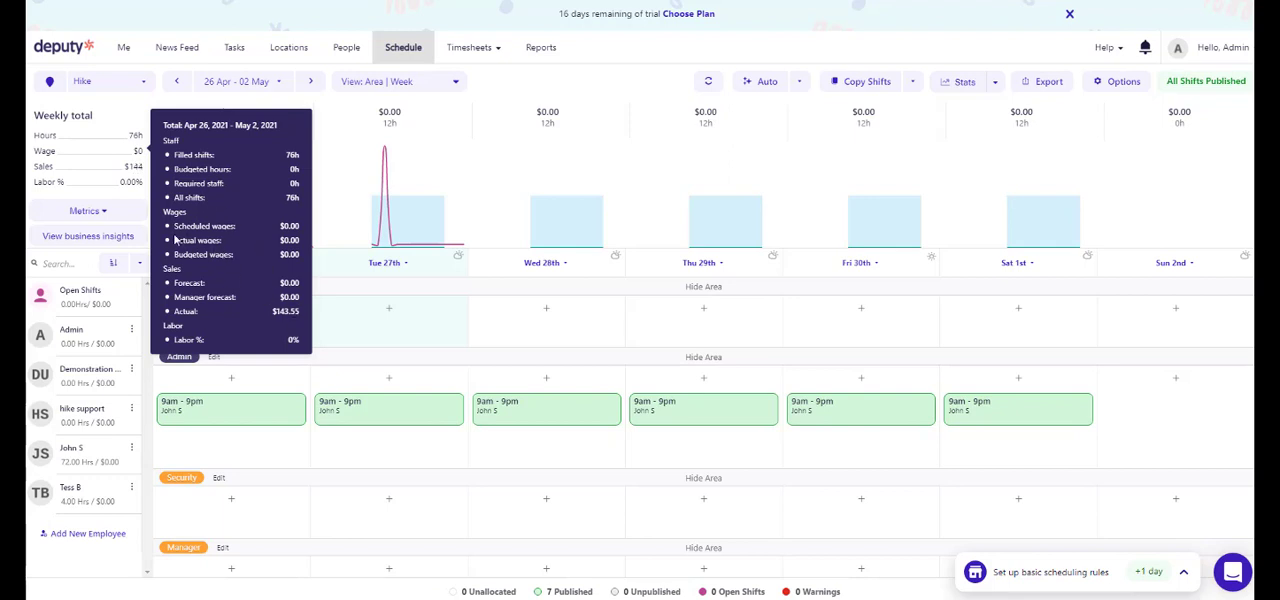
left_click(108, 237)
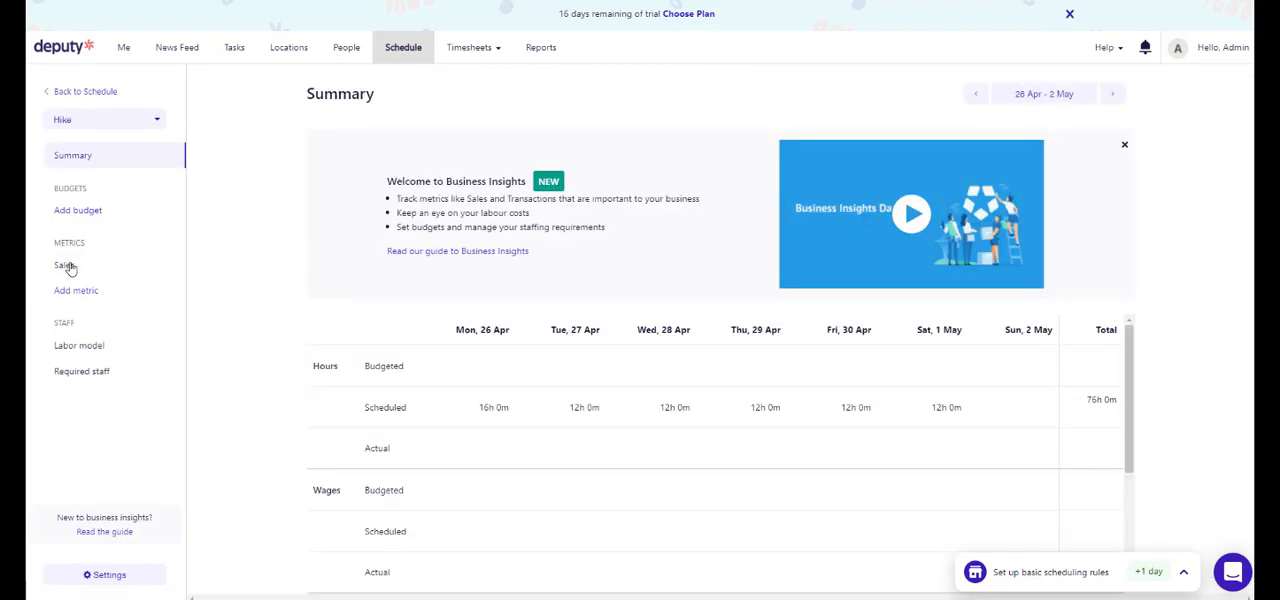
left_click(66, 266)
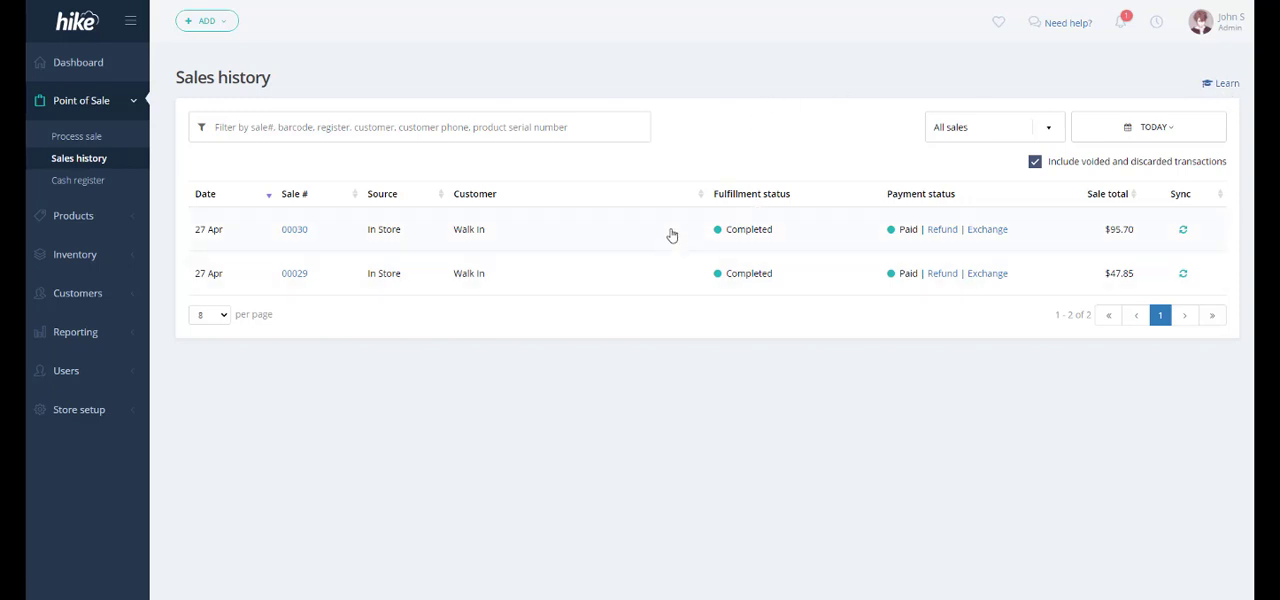
- Return to Hike and show the available help and support options
left_click(1070, 38)
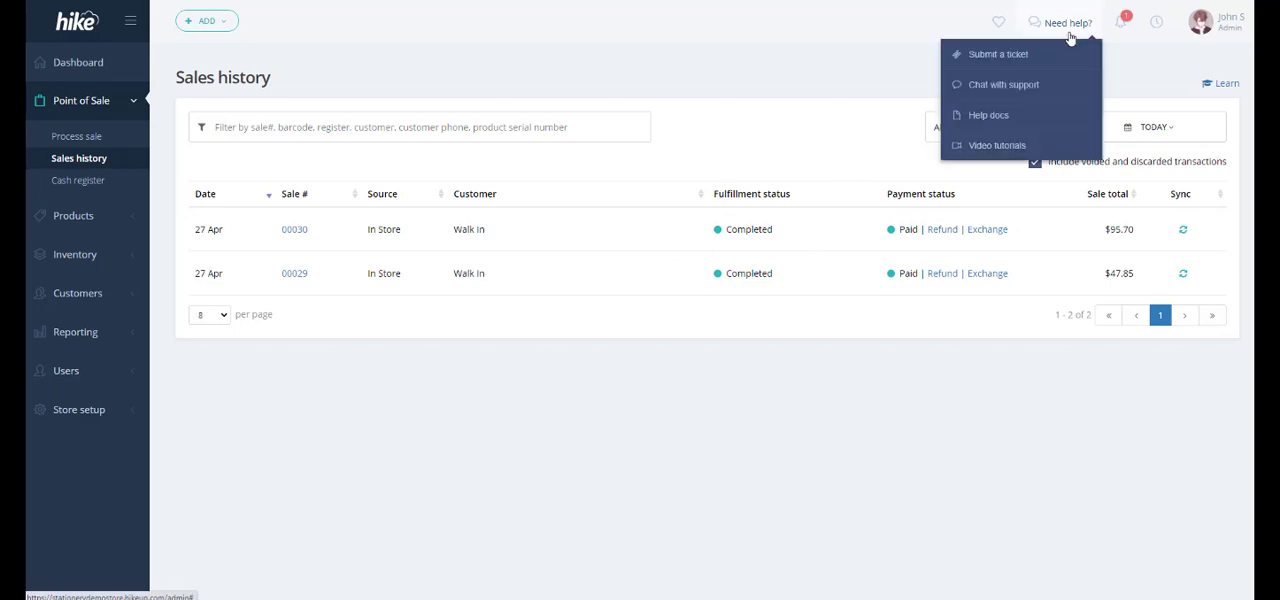